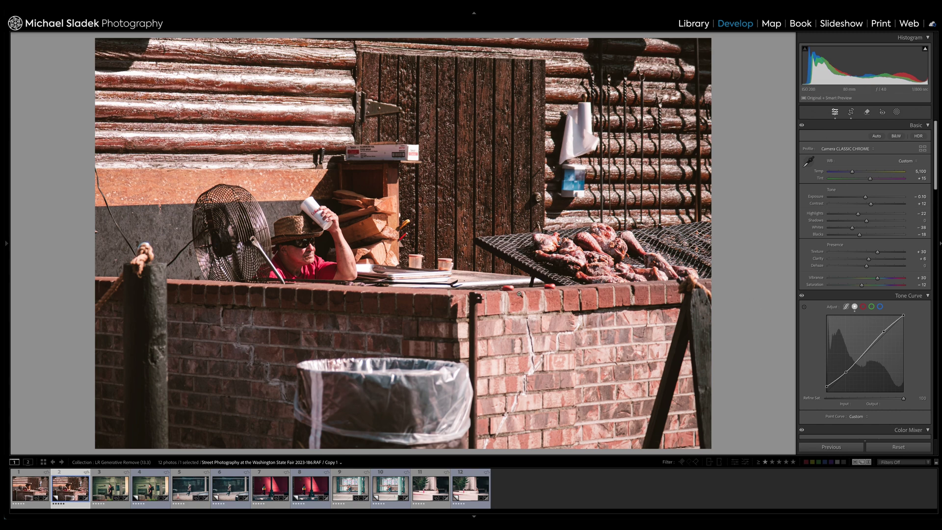
- Try to remove the trash can in front of the brick wall using the Remove tool with Generative AI turned off
left_click(866, 113)
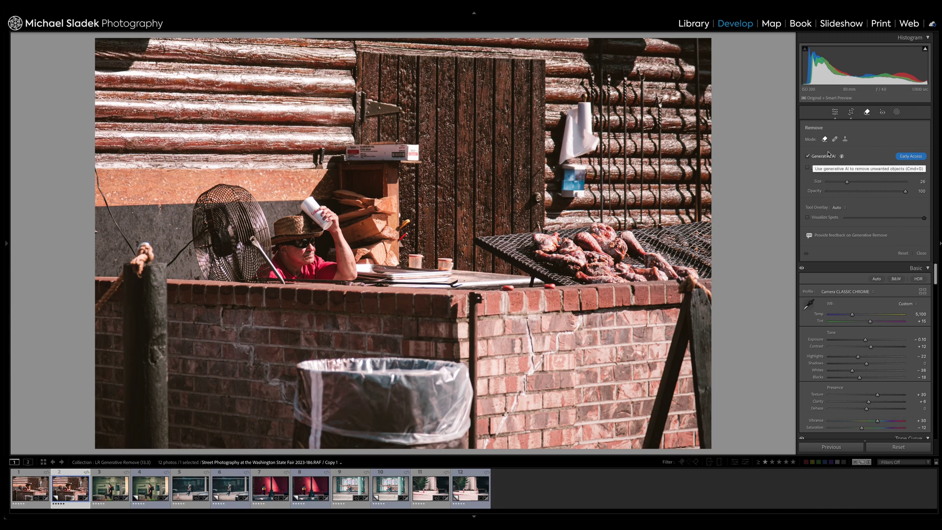
left_click(808, 157)
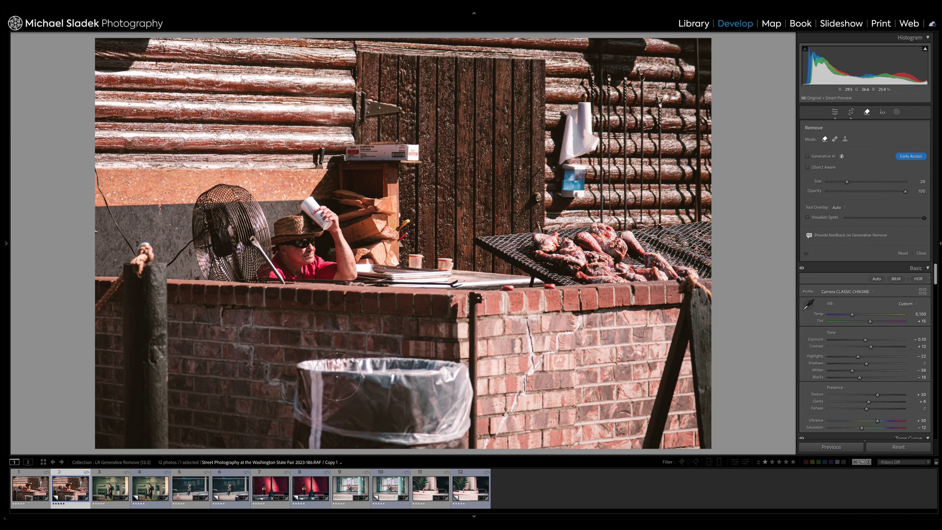
key("bracketleft")
mouse_move(310, 373)
left_mouse_down()
mouse_move(422, 355)
mouse_move(449, 360)
mouse_move(464, 393)
mouse_move(458, 446)
mouse_move(380, 447)
mouse_move(290, 447)
mouse_move(278, 392)
mouse_move(411, 415)
mouse_move(394, 386)
mouse_move(336, 405)
mouse_move(443, 388)
mouse_move(466, 407)
mouse_move(386, 438)
mouse_move(320, 407)
mouse_move(442, 372)
mouse_move(390, 429)
mouse_move(322, 436)
left_mouse_up()
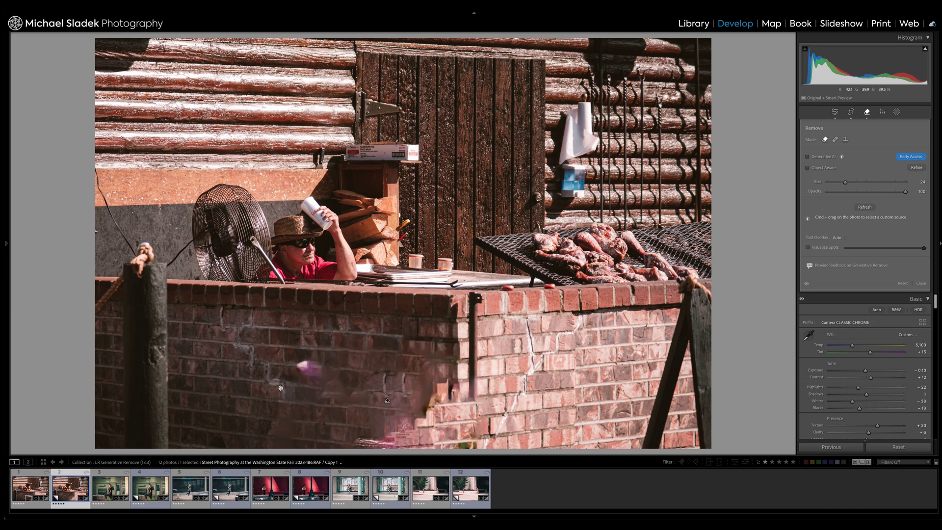
- Try a refreshed source and a custom source area for the trash can fill, then delete that removal
left_click(861, 209)
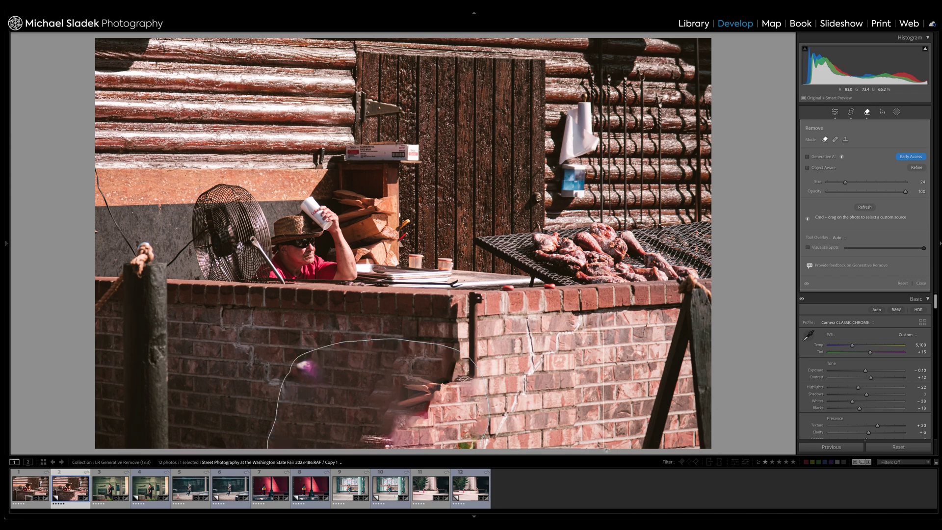
left_click_drag(630, 449, 639, 442)
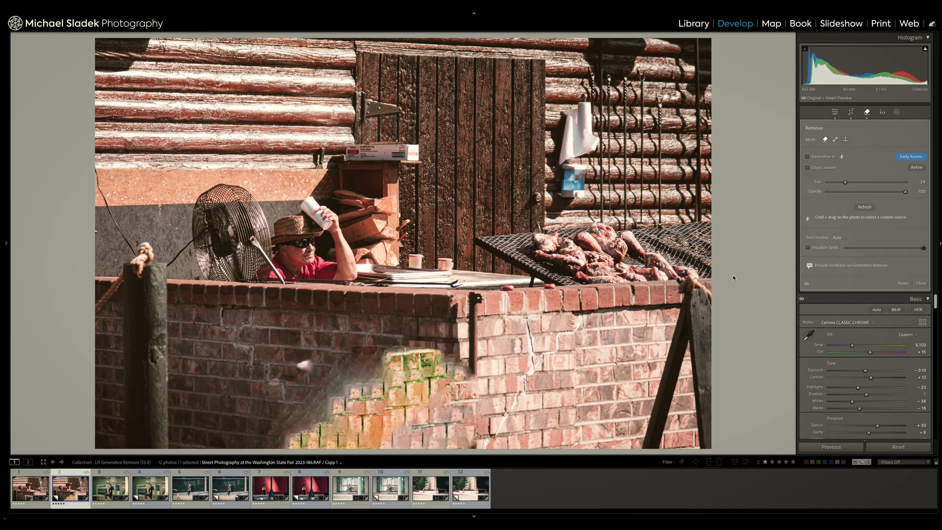
key("super+z")
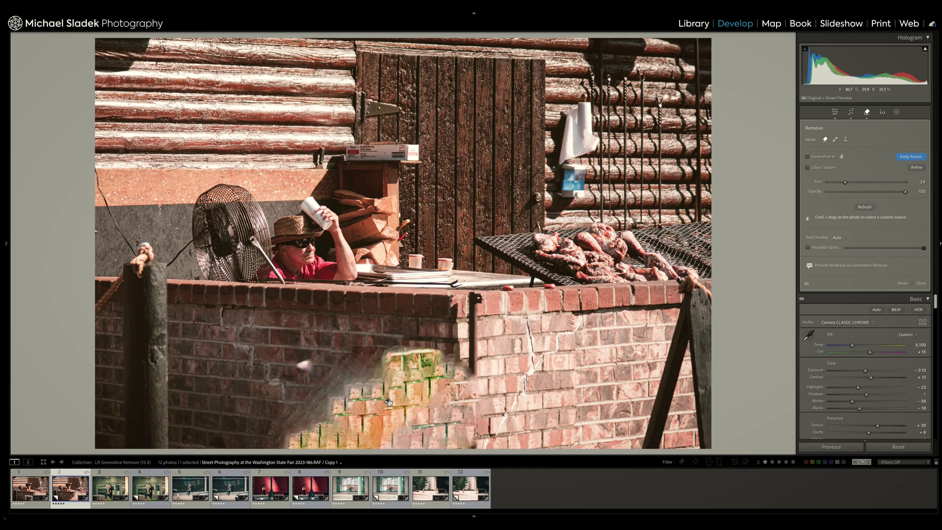
key("Delete")
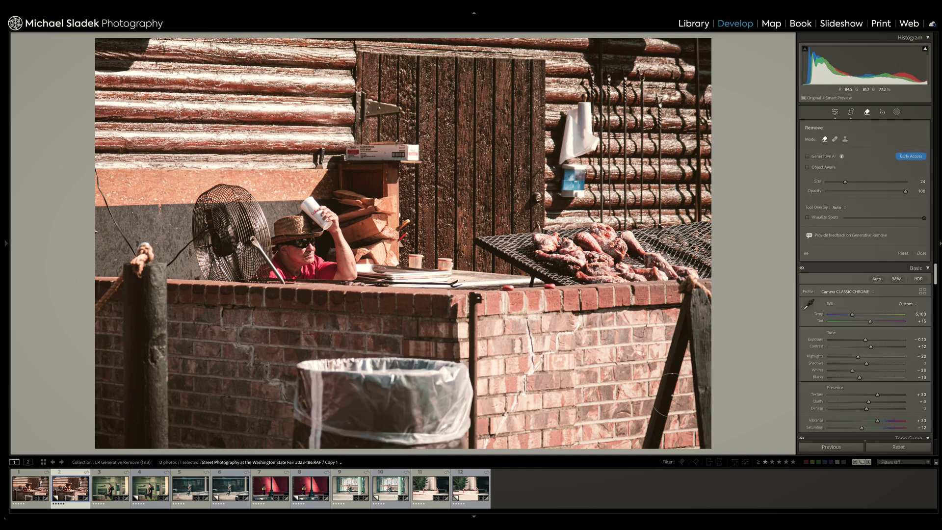
- Remove the whole trash can with Generative AI enabled, masking it with a size 22 brush
left_click(807, 156)
scroll(306, 370, "down", 2)
mouse_move(306, 371)
left_mouse_down()
mouse_move(456, 367)
mouse_move(458, 431)
mouse_move(441, 439)
mouse_move(343, 432)
mouse_move(284, 415)
mouse_move(290, 383)
mouse_move(324, 418)
mouse_move(431, 414)
mouse_move(414, 385)
mouse_move(323, 407)
mouse_move(442, 406)
mouse_move(327, 434)
mouse_move(349, 375)
mouse_move(456, 415)
mouse_move(463, 436)
mouse_move(337, 429)
left_mouse_up()
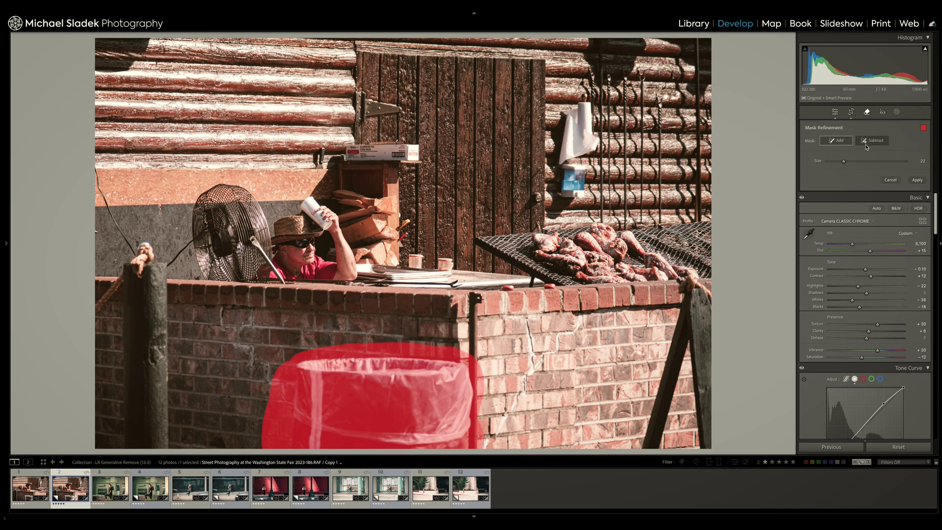
left_click(916, 181)
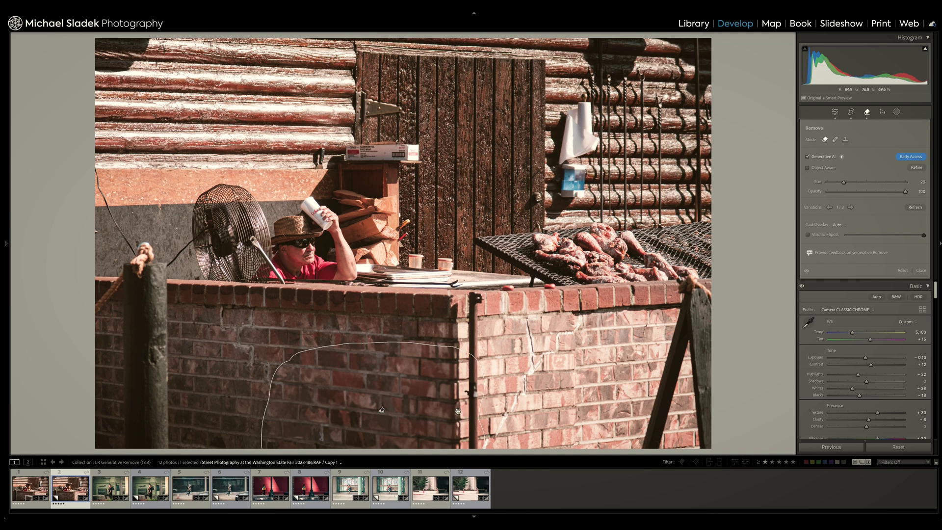
- Compare the photo before and after the trash can removal
key("backslash")
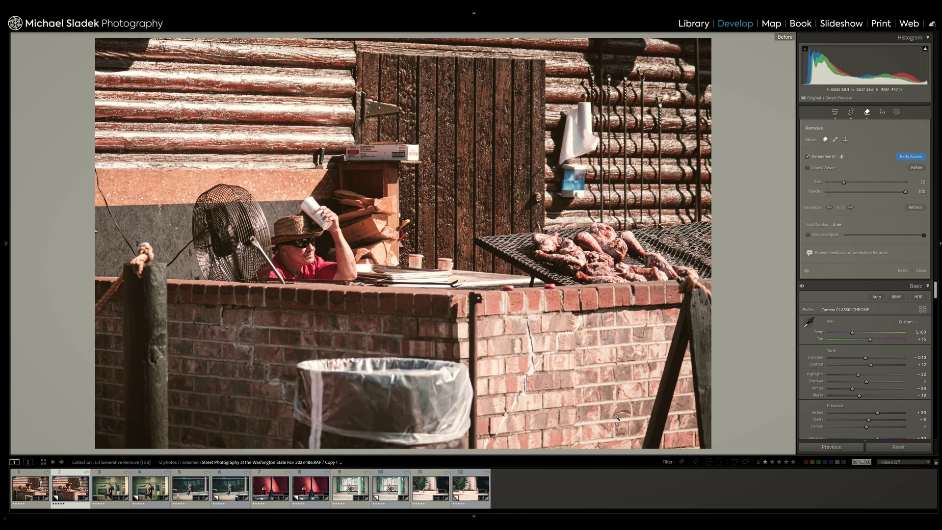
key("backslash")
key("backslash")
key("backslash")
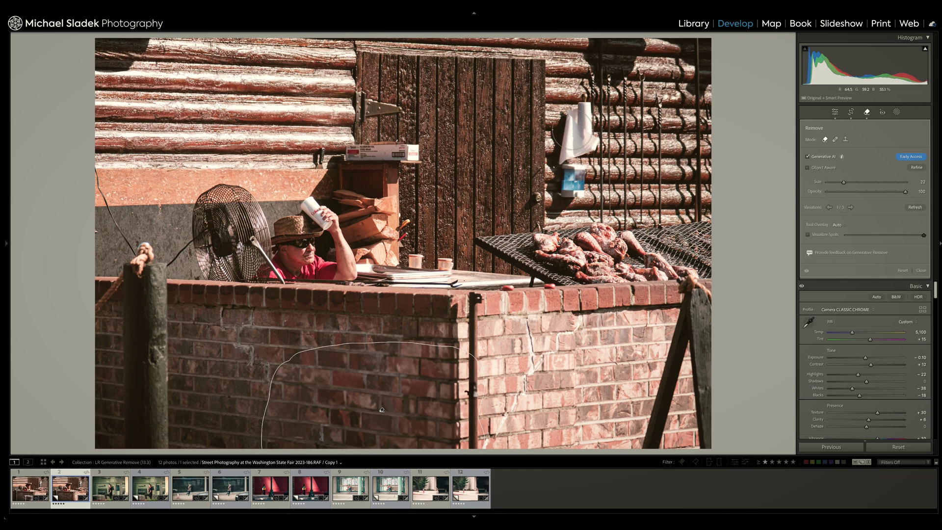
key("Escape")
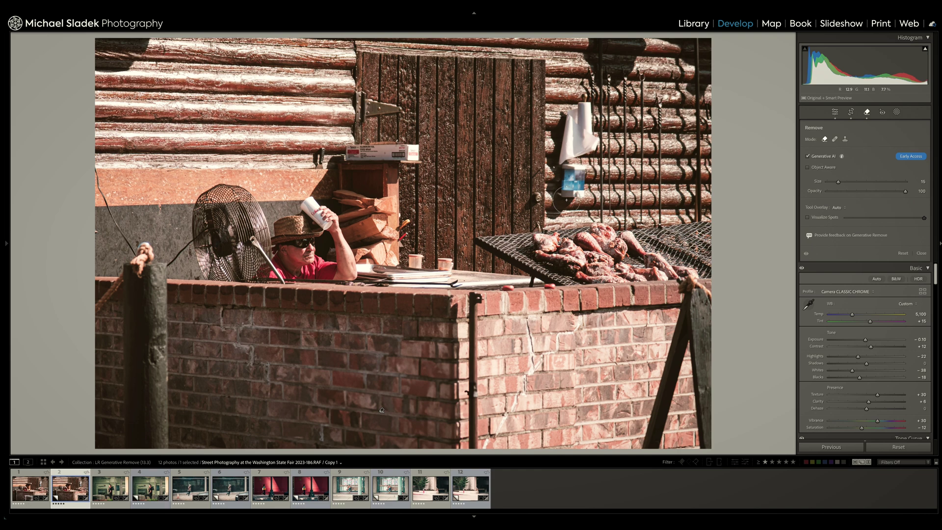
- Generatively remove the paper towel roll and blue box from the log wall with a size 13 brush, and choose the next variation
scroll(564, 199, "down", 1)
scroll(549, 211, "down", 1)
mouse_move(547, 215)
left_mouse_down()
mouse_move(585, 179)
mouse_move(579, 195)
mouse_move(558, 165)
mouse_move(558, 130)
mouse_move(555, 144)
mouse_move(557, 167)
mouse_move(586, 155)
mouse_move(594, 126)
mouse_move(583, 101)
mouse_move(569, 147)
mouse_move(571, 115)
mouse_move(588, 182)
mouse_move(575, 210)
mouse_move(576, 187)
left_mouse_up()
mouse_move(583, 131)
left_mouse_down()
mouse_move(589, 165)
mouse_move(580, 116)
left_mouse_up()
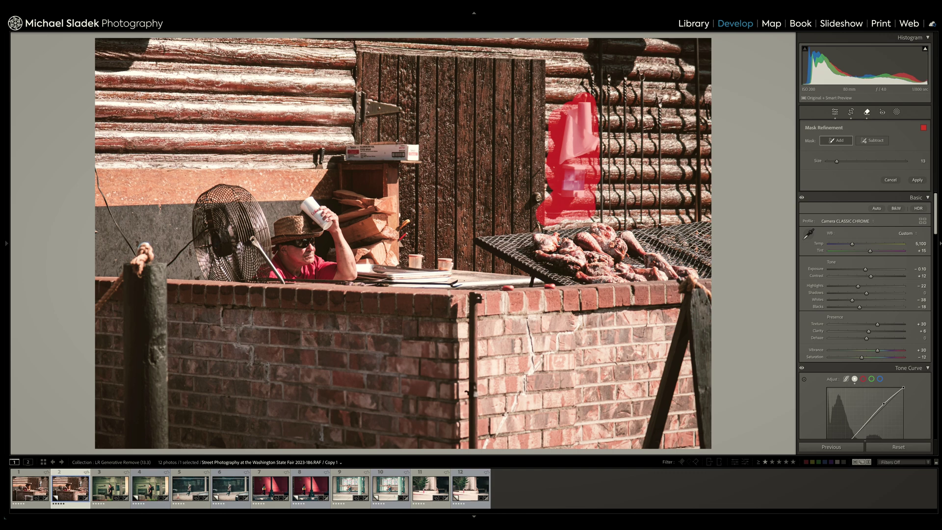
left_click(917, 180)
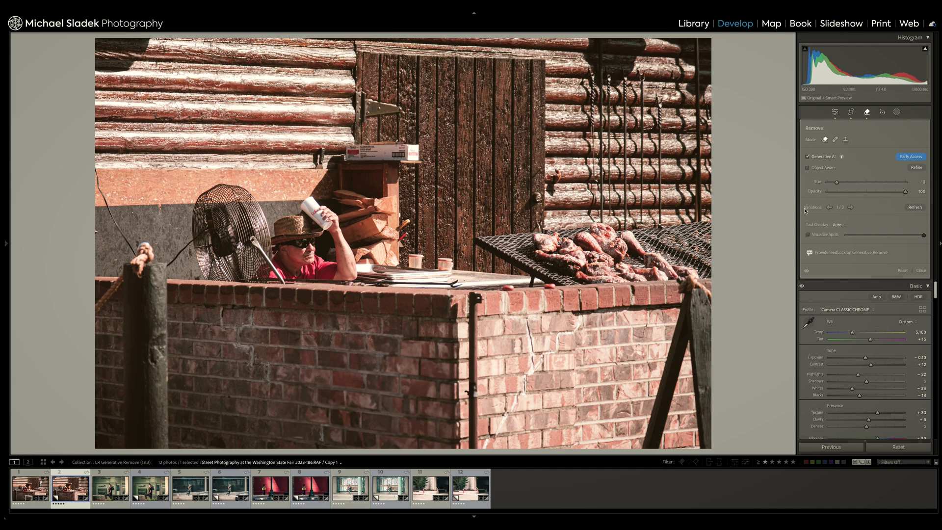
left_click(851, 208)
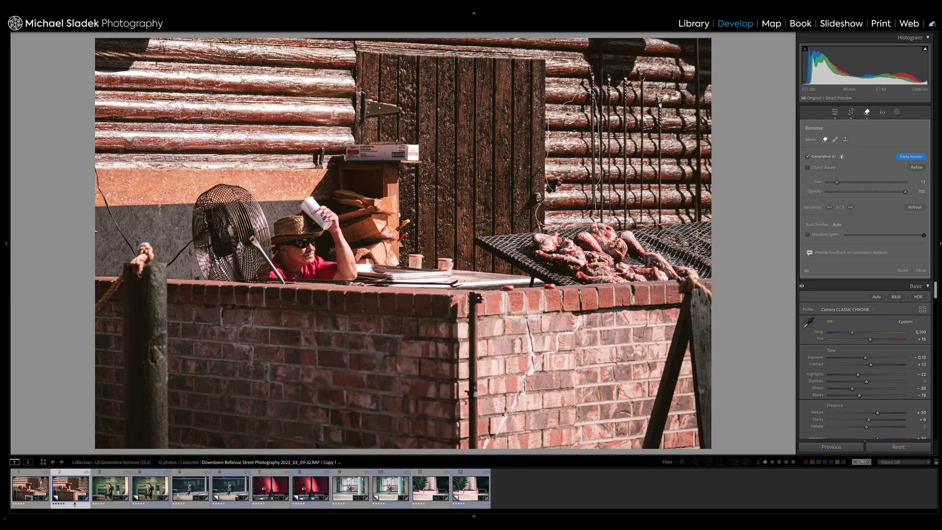
- On the fourth photo, mask the main Capital One logo and the "Check your (inner) balance" lettering for generative removal
left_click(149, 487)
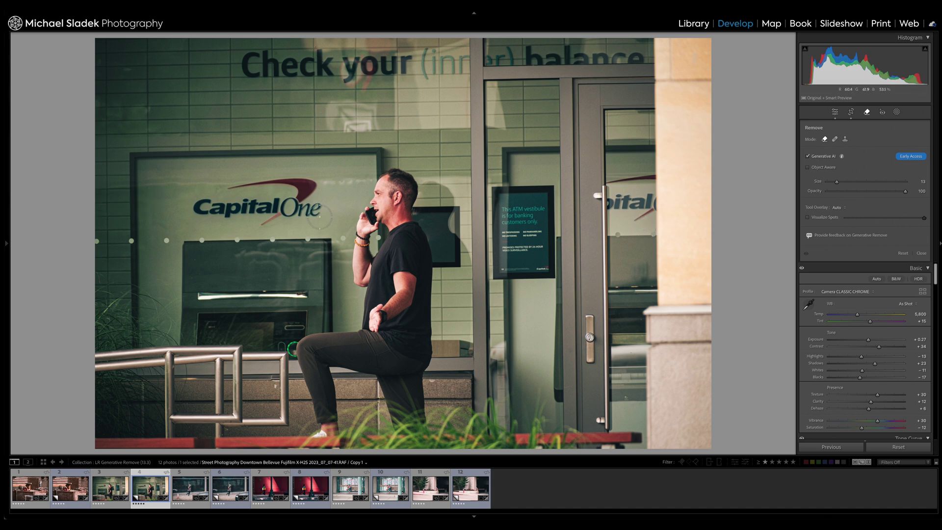
mouse_move(320, 216)
left_mouse_down()
mouse_move(227, 220)
mouse_move(197, 209)
mouse_move(263, 185)
mouse_move(319, 189)
mouse_move(330, 201)
mouse_move(211, 212)
mouse_move(295, 214)
left_mouse_up()
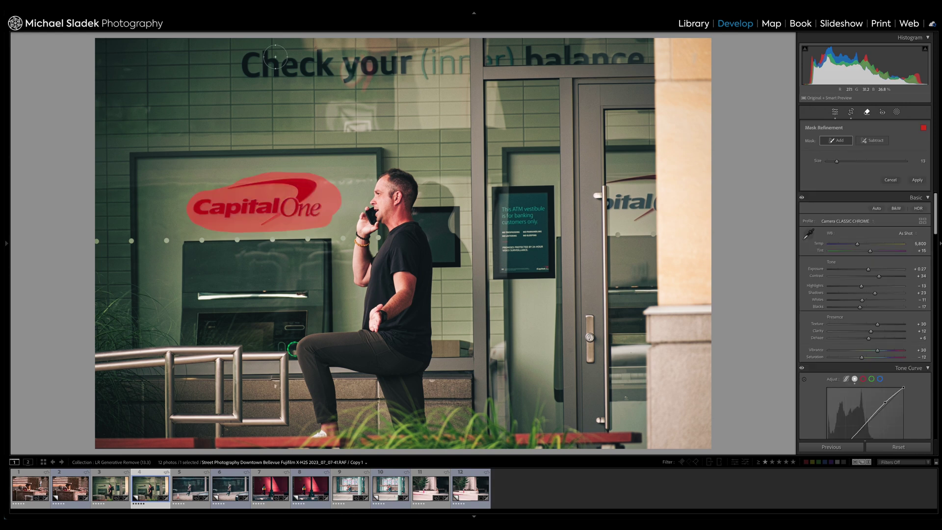
mouse_move(250, 66)
left_mouse_down()
mouse_move(448, 71)
mouse_move(462, 57)
mouse_move(262, 57)
left_mouse_up()
mouse_move(233, 69)
left_mouse_down()
mouse_move(289, 83)
mouse_move(463, 73)
left_mouse_up()
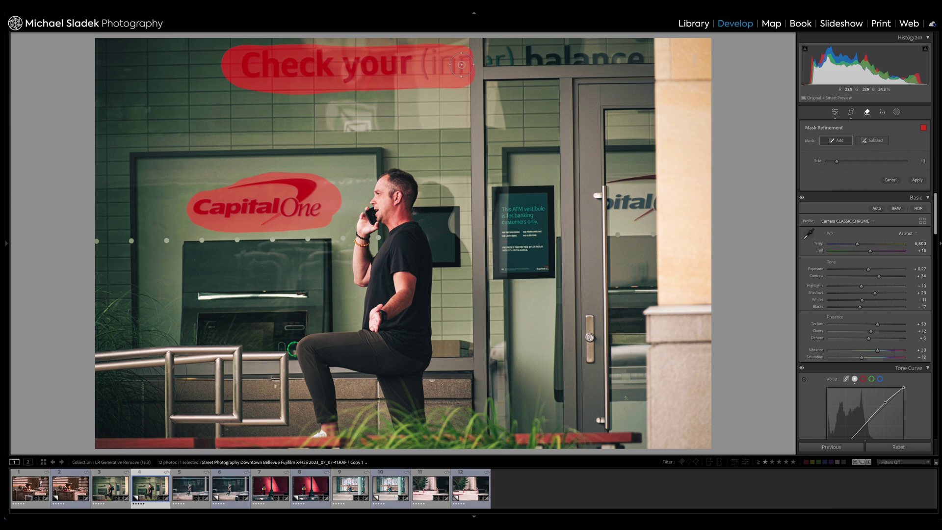
left_click_drag(493, 55, 637, 55)
left_click_drag(493, 56, 492, 50)
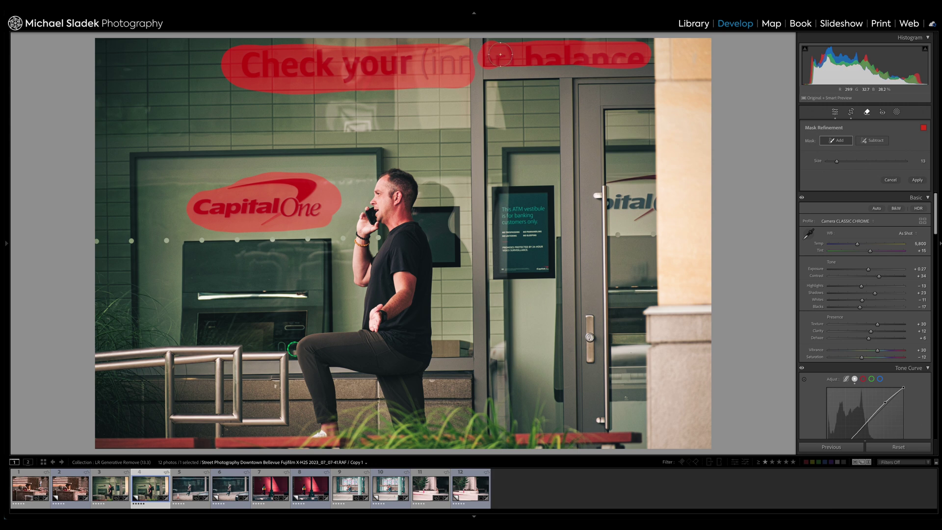
- Add the partial logo behind the door and the ATM vestibule notice to the mask, and apply the generative removal
mouse_move(619, 184)
left_mouse_down()
mouse_move(616, 235)
mouse_move(652, 239)
mouse_move(648, 183)
mouse_move(616, 187)
left_mouse_up()
left_click_drag(618, 222, 632, 205)
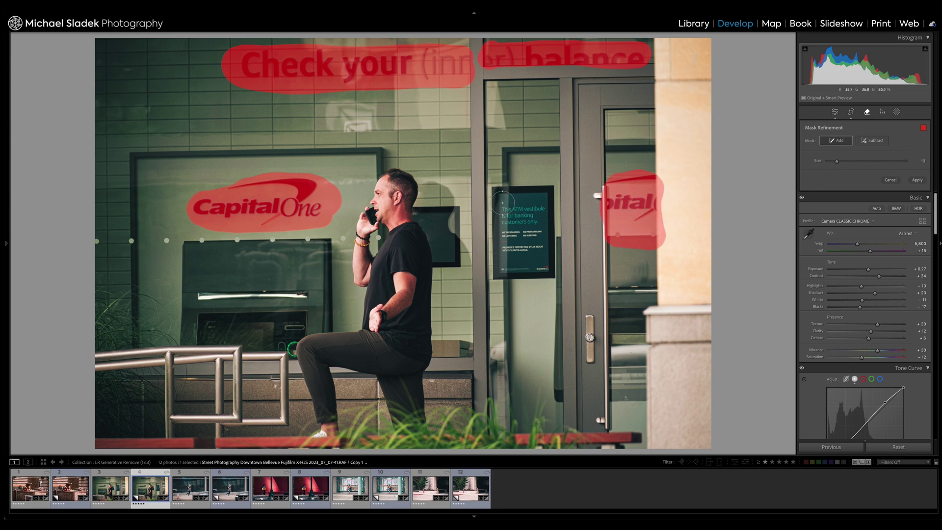
mouse_move(495, 191)
left_mouse_down()
mouse_move(547, 190)
mouse_move(500, 190)
mouse_move(501, 277)
mouse_move(544, 276)
mouse_move(546, 199)
mouse_move(545, 266)
mouse_move(499, 269)
mouse_move(504, 199)
mouse_move(512, 260)
mouse_move(523, 269)
mouse_move(526, 251)
mouse_move(526, 197)
mouse_move(510, 216)
mouse_move(504, 189)
mouse_move(494, 267)
mouse_move(553, 268)
mouse_move(544, 192)
mouse_move(496, 194)
left_mouse_up()
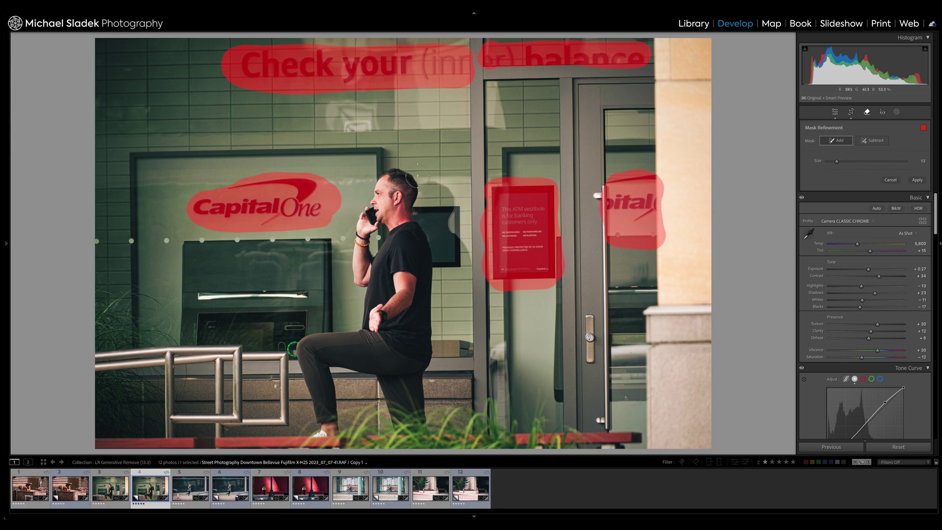
left_click(918, 180)
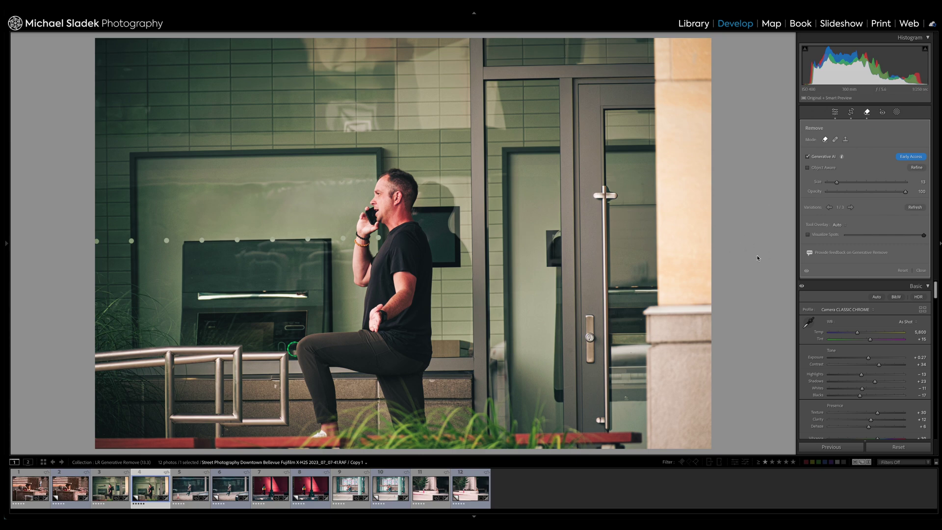
- Compare the bank photo before and after the logo, lettering and notice removals
key("backslash")
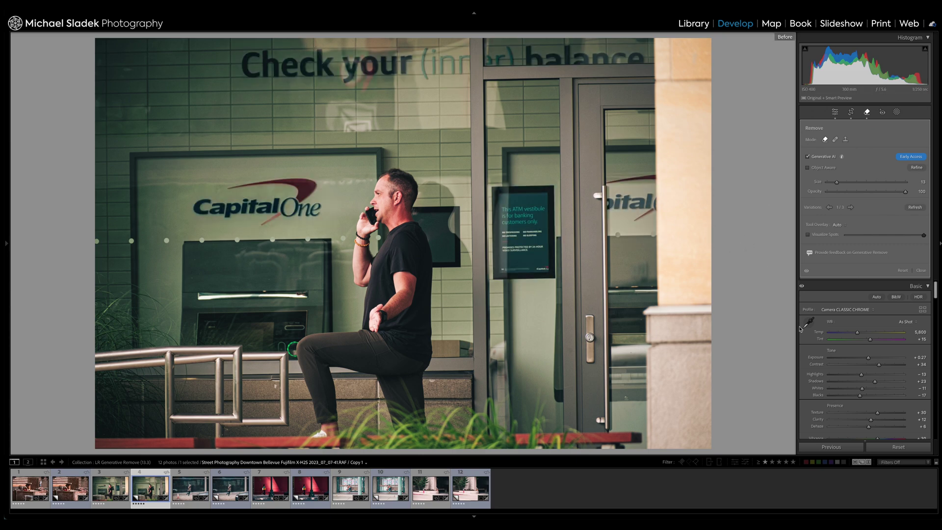
key("backslash")
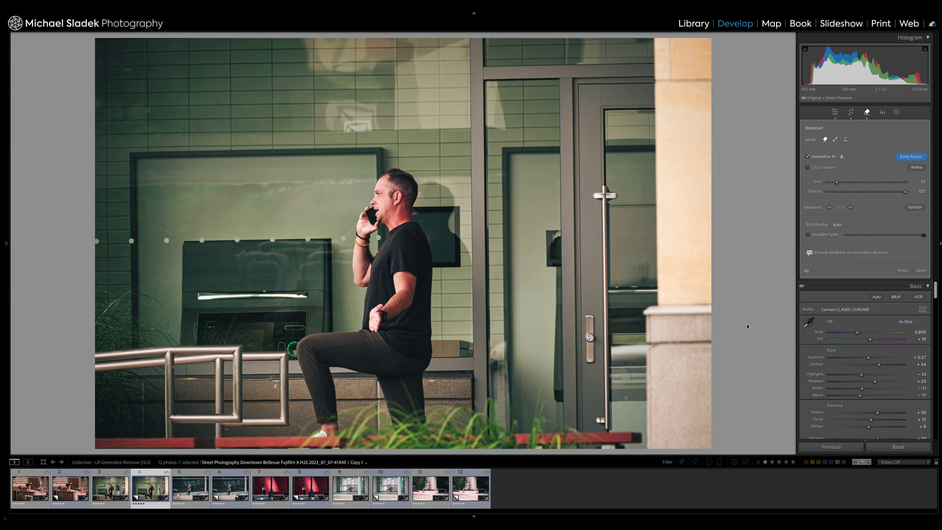
key("backslash")
key("backslash")
key("backslash")
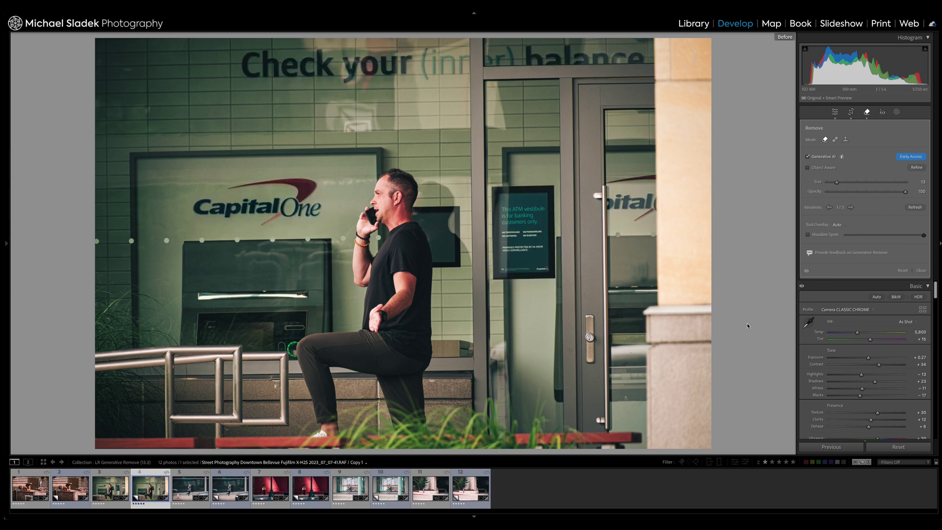
key("backslash")
key("backslash")
key("backslash")
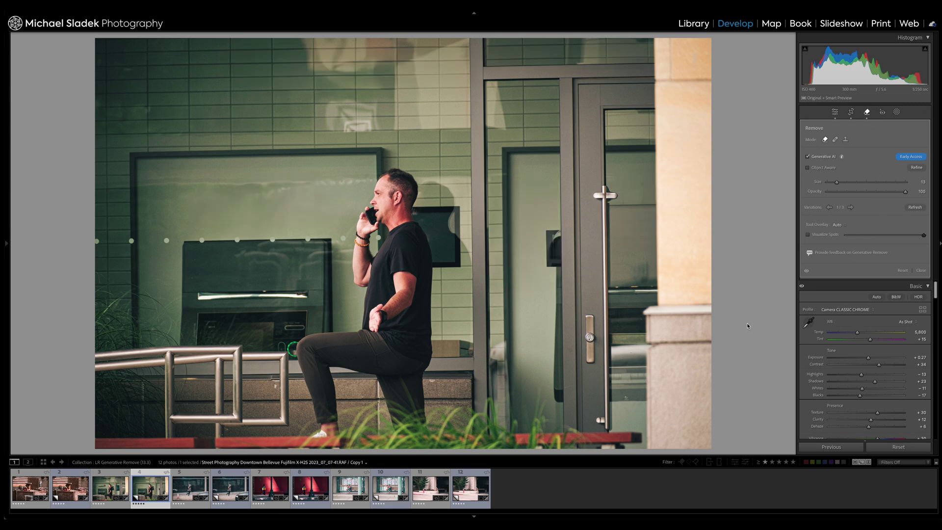
left_click(262, 204)
key("backslash")
key("backslash")
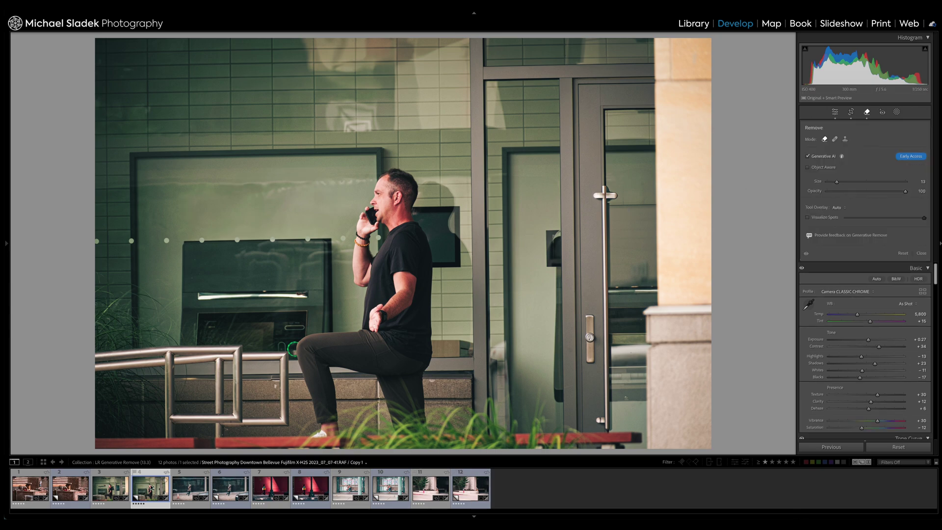
- Open the sixth photo, showing the man running past the traffic cone, with a brief return to the bank photo
left_click(235, 492)
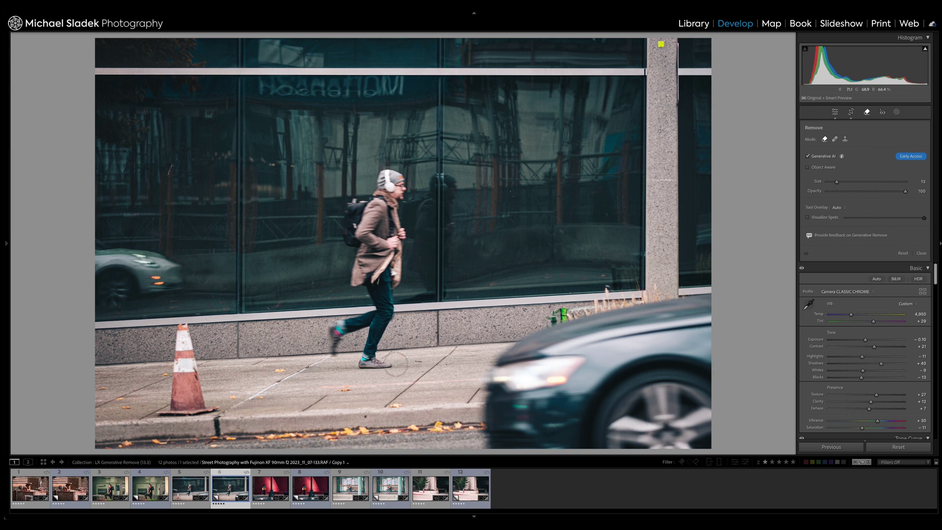
left_click(145, 489)
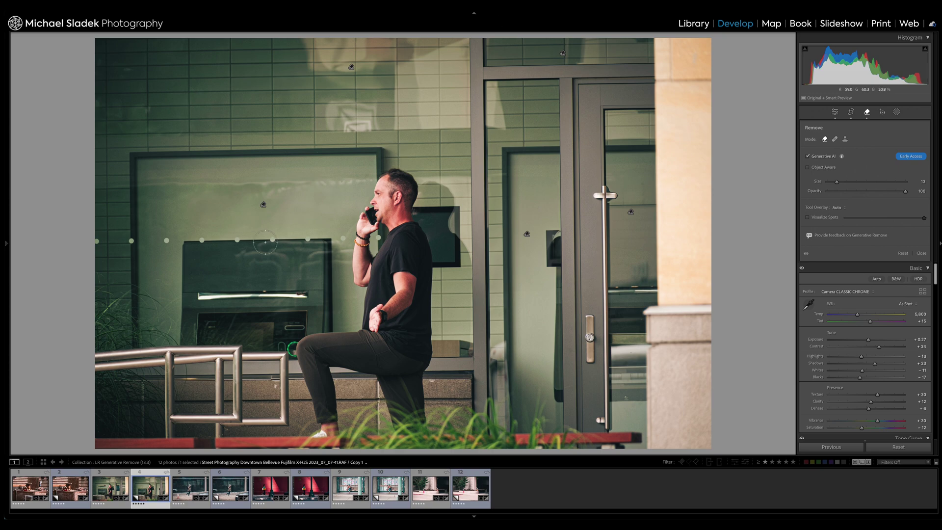
left_click(224, 492)
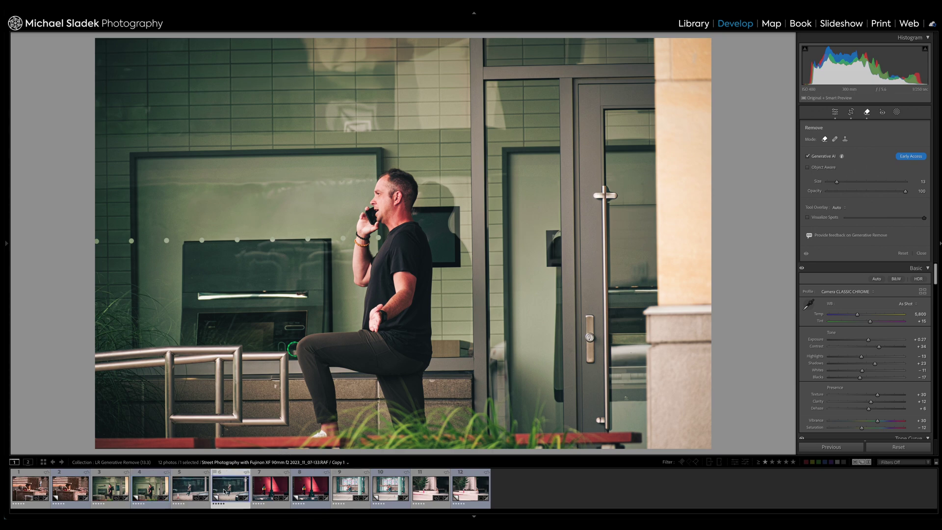
- Try to generatively remove the car reflected in the window and the car at the curb together, then delete that removal
mouse_move(118, 291)
left_mouse_down()
mouse_move(178, 290)
mouse_move(97, 292)
mouse_move(90, 267)
mouse_move(102, 241)
mouse_move(162, 258)
mouse_move(137, 282)
mouse_move(112, 252)
mouse_move(118, 243)
mouse_move(173, 295)
left_mouse_up()
mouse_move(102, 309)
left_mouse_down()
mouse_move(107, 278)
mouse_move(153, 268)
mouse_move(182, 276)
mouse_move(157, 260)
mouse_move(109, 255)
left_mouse_up()
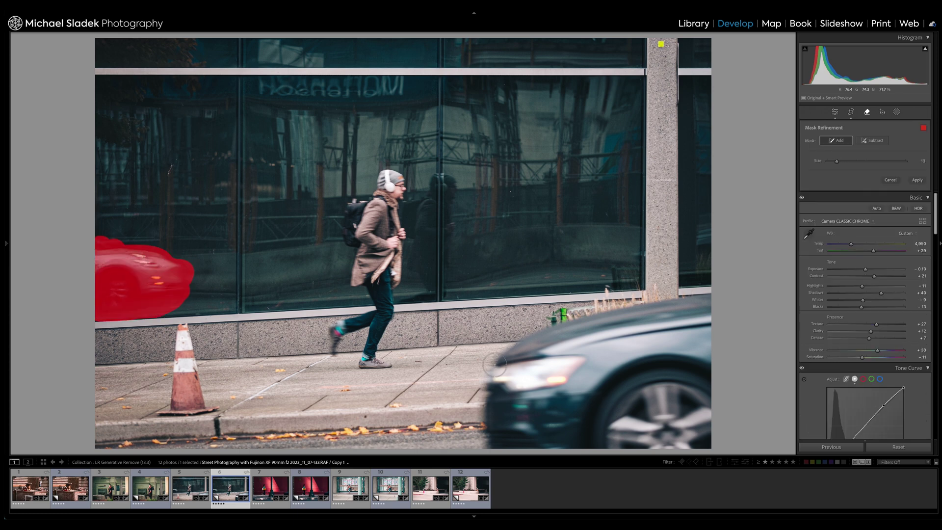
mouse_move(498, 349)
left_mouse_down()
mouse_move(569, 316)
mouse_move(707, 301)
mouse_move(713, 316)
left_mouse_up()
key("bracketright")
mouse_move(697, 346)
left_mouse_down()
mouse_move(604, 346)
mouse_move(515, 361)
mouse_move(495, 431)
mouse_move(650, 431)
mouse_move(532, 425)
mouse_move(701, 409)
mouse_move(526, 378)
mouse_move(686, 375)
mouse_move(539, 376)
left_mouse_up()
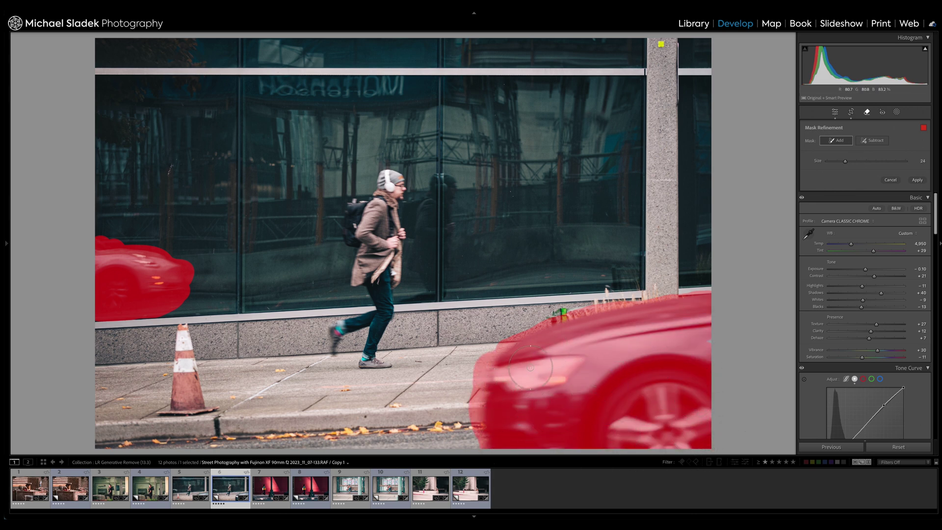
mouse_move(707, 360)
left_mouse_down()
mouse_move(694, 294)
mouse_move(653, 328)
mouse_move(520, 372)
mouse_move(494, 454)
left_mouse_up()
left_click(918, 180)
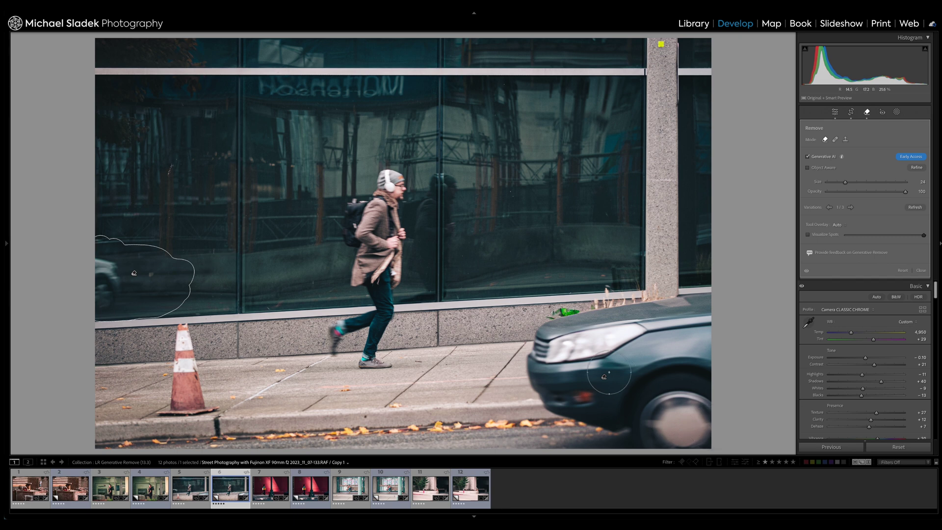
key("Delete")
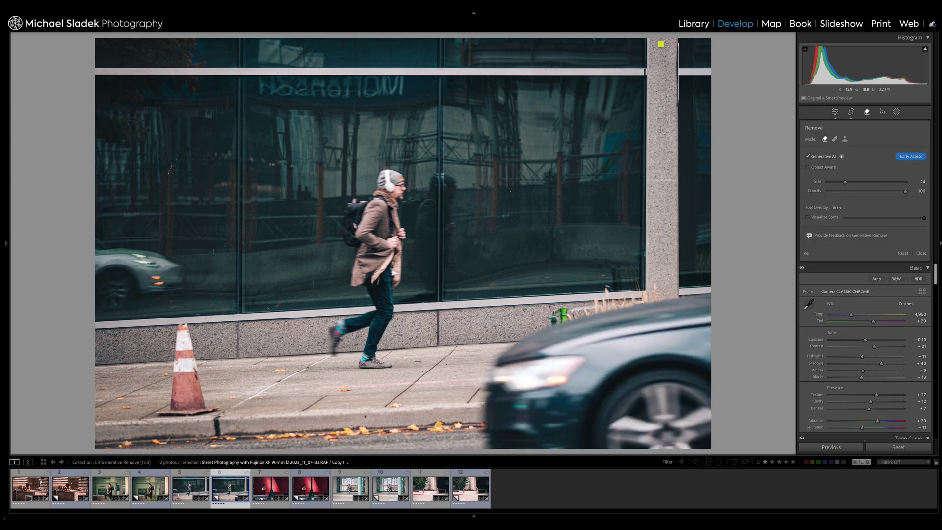
- Generatively remove the car reflected in the window behind the cone, and switch to the next variation
mouse_move(174, 283)
left_mouse_down()
mouse_move(188, 297)
mouse_move(112, 289)
mouse_move(118, 314)
mouse_move(166, 293)
mouse_move(130, 255)
mouse_move(99, 263)
mouse_move(157, 236)
mouse_move(181, 295)
mouse_move(118, 323)
mouse_move(98, 308)
left_mouse_up()
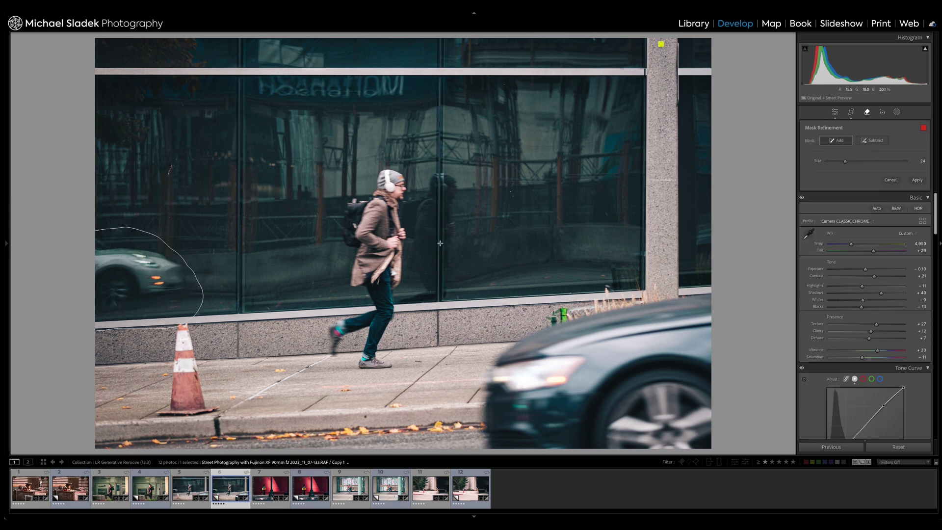
left_click(916, 181)
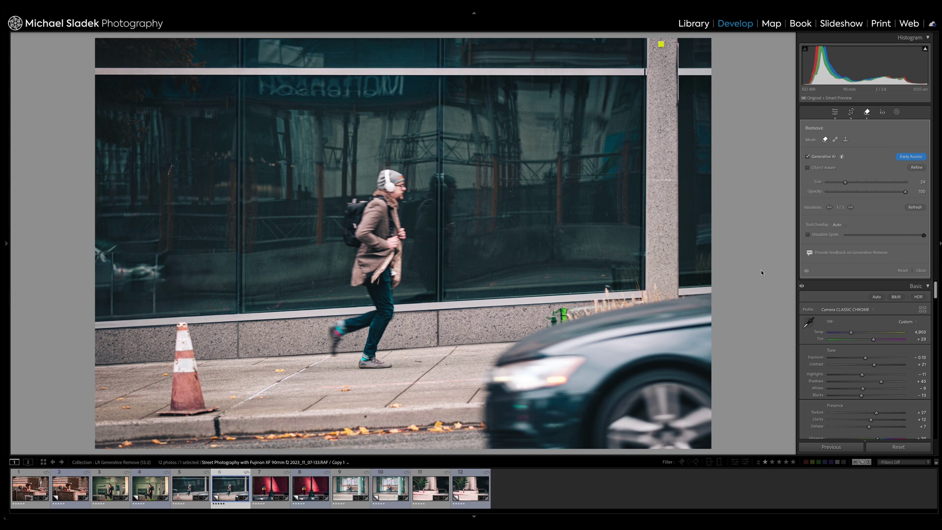
left_click(850, 208)
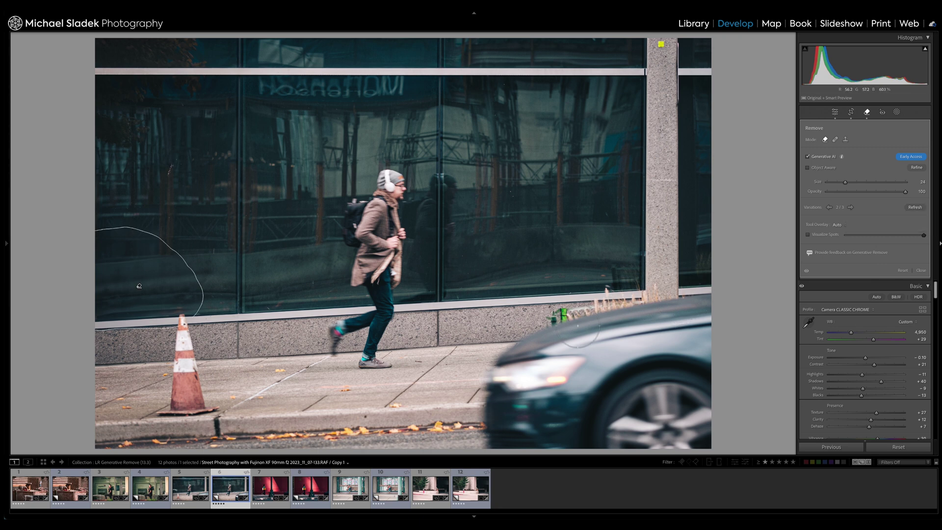
- Try to generatively remove the car at the curb with a loose brush mask, check another variation, then delete that removal
mouse_move(571, 332)
left_mouse_down()
mouse_move(724, 294)
mouse_move(497, 367)
mouse_move(474, 423)
mouse_move(478, 468)
mouse_move(501, 448)
mouse_move(710, 440)
mouse_move(502, 419)
mouse_move(517, 394)
mouse_move(705, 403)
mouse_move(698, 389)
mouse_move(557, 384)
mouse_move(523, 372)
mouse_move(597, 356)
mouse_move(695, 362)
mouse_move(723, 353)
mouse_move(680, 334)
mouse_move(511, 396)
left_mouse_up()
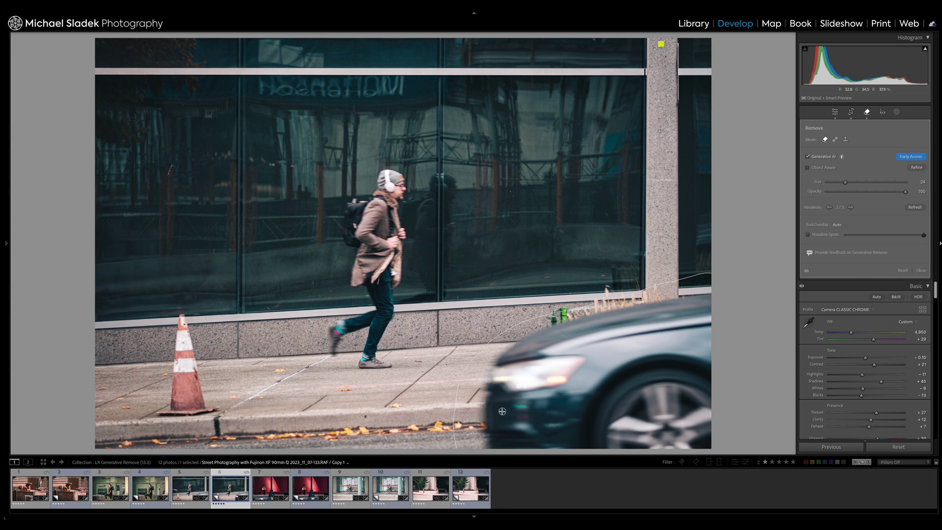
left_click(916, 167)
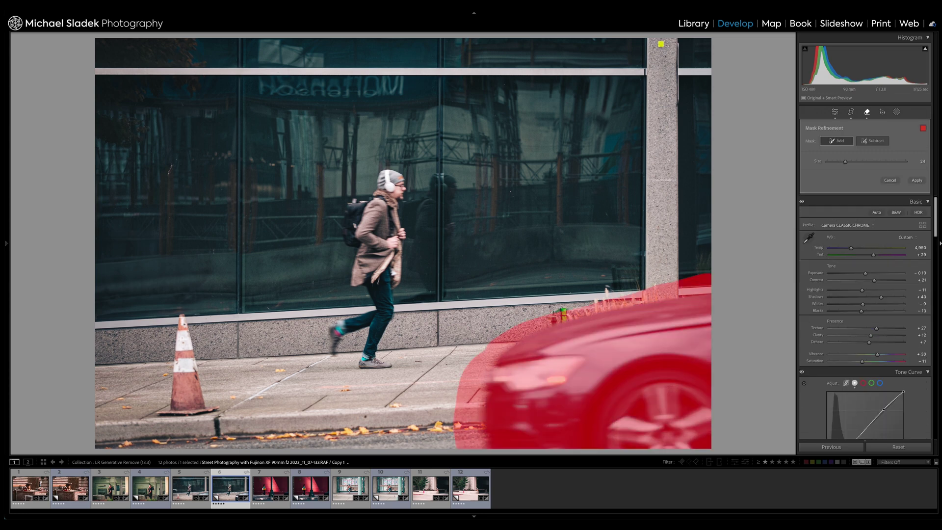
left_click(917, 181)
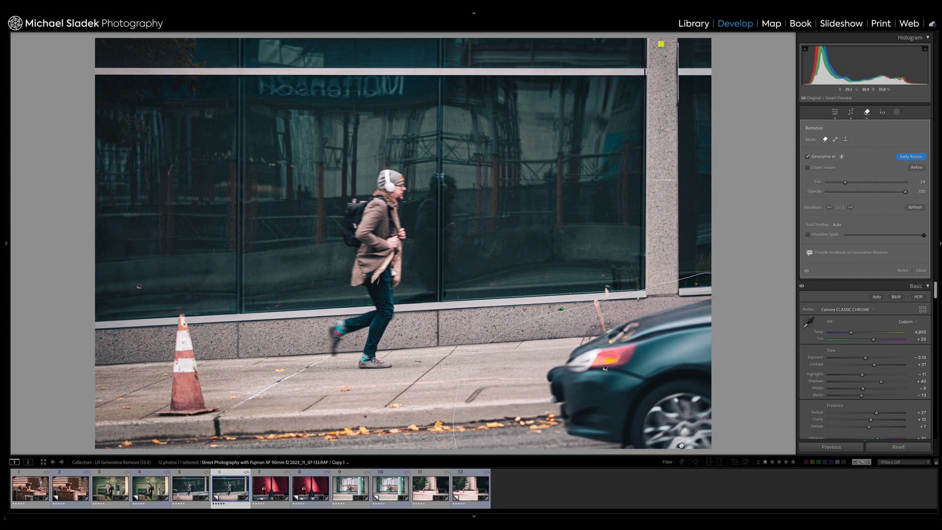
left_click(850, 207)
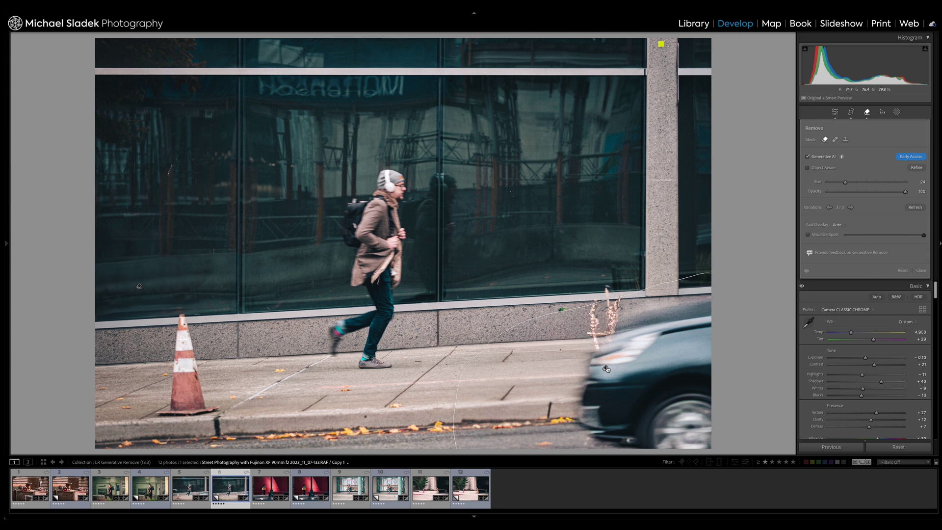
key("Delete")
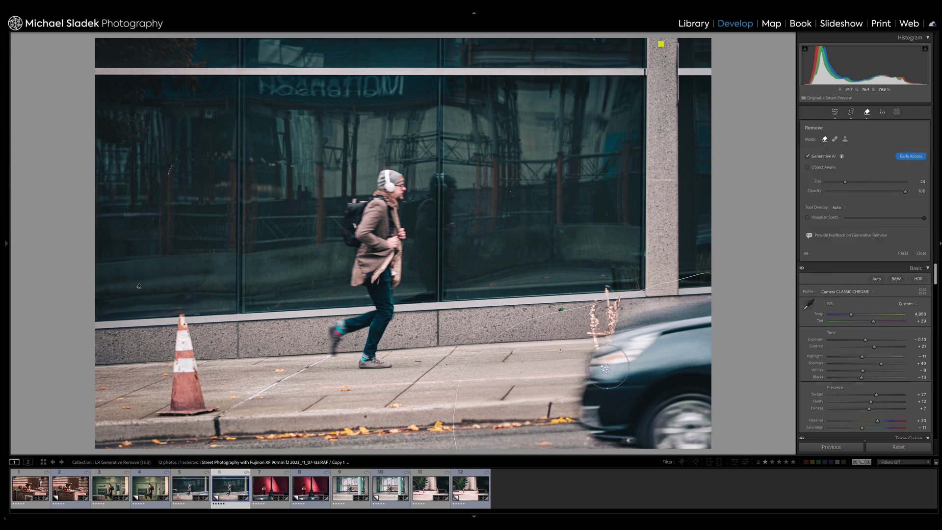
- Generatively remove the car at the curb using an Object Aware selection and a brush size of 23
key("bracketleft")
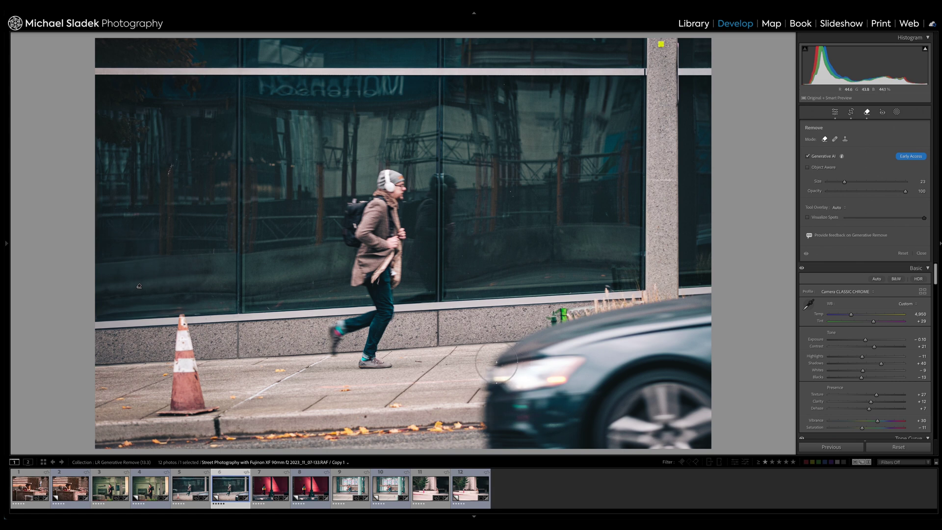
left_click(828, 169)
mouse_move(700, 298)
left_mouse_down()
mouse_move(512, 348)
mouse_move(494, 363)
mouse_move(486, 457)
mouse_move(726, 447)
mouse_move(475, 425)
mouse_move(532, 412)
mouse_move(723, 404)
mouse_move(661, 411)
mouse_move(520, 399)
mouse_move(512, 377)
mouse_move(661, 380)
mouse_move(728, 367)
mouse_move(670, 357)
mouse_move(560, 363)
mouse_move(726, 331)
mouse_move(731, 325)
mouse_move(703, 339)
mouse_move(704, 305)
mouse_move(518, 370)
mouse_move(486, 405)
mouse_move(486, 434)
mouse_move(470, 451)
mouse_move(522, 379)
mouse_move(587, 336)
mouse_move(716, 290)
left_mouse_up()
mouse_move(588, 318)
left_mouse_down()
mouse_move(501, 327)
mouse_move(484, 376)
mouse_move(487, 424)
mouse_move(713, 449)
mouse_move(563, 444)
mouse_move(748, 415)
mouse_move(716, 298)
mouse_move(746, 300)
left_mouse_up()
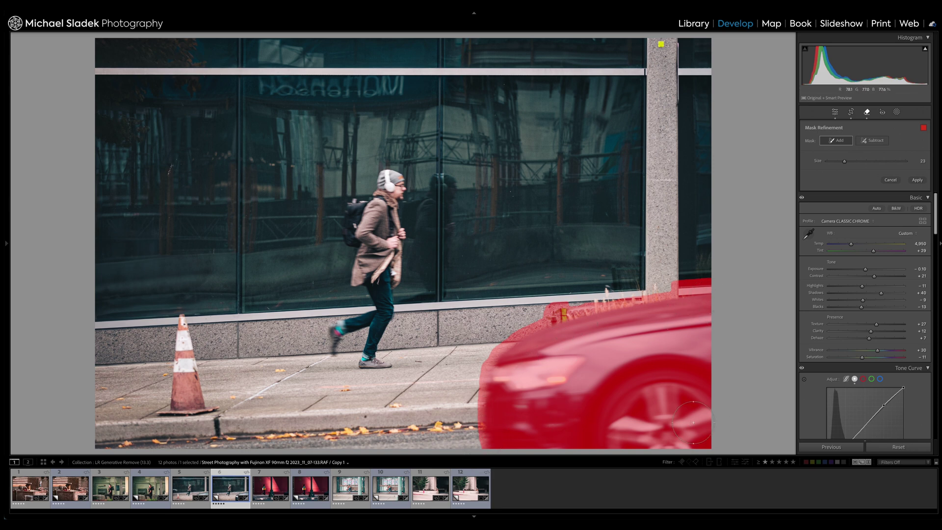
left_click(917, 180)
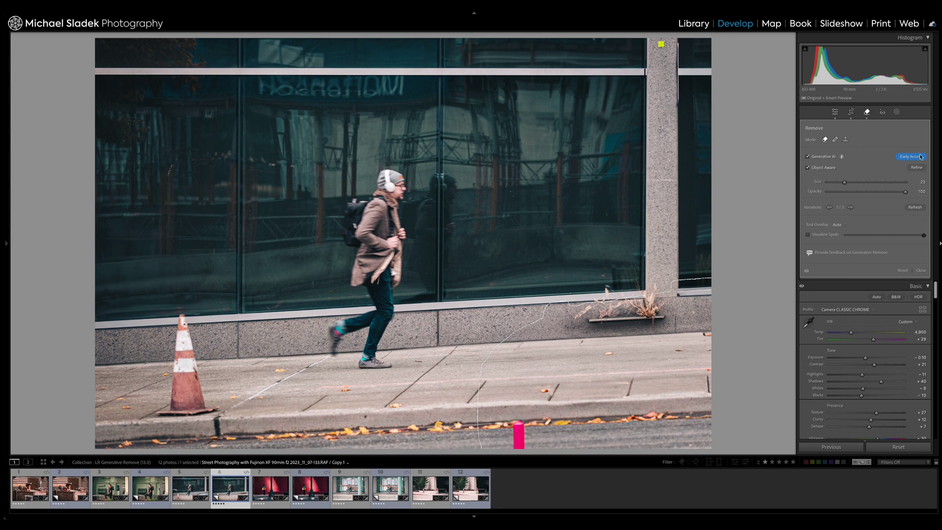
- Go through the variations of the curb car removal and generate a fresh set
left_click(851, 207)
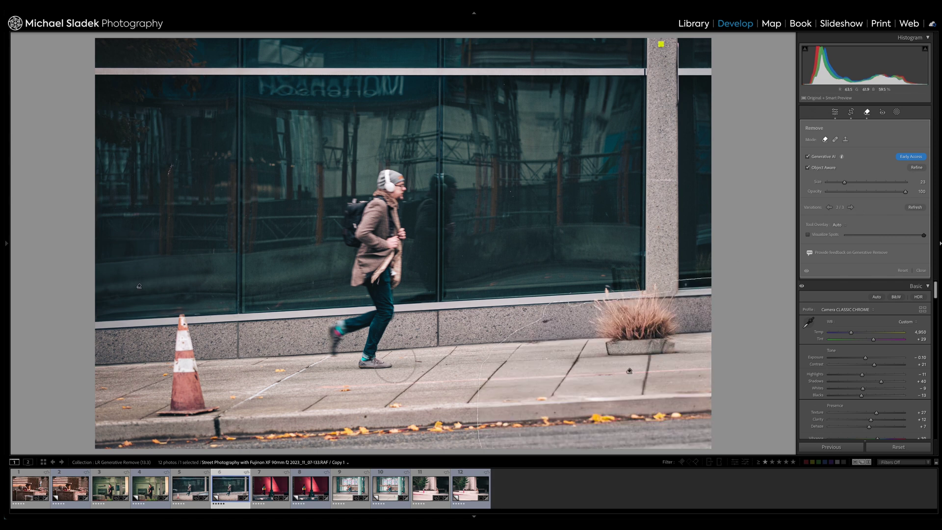
left_click(850, 207)
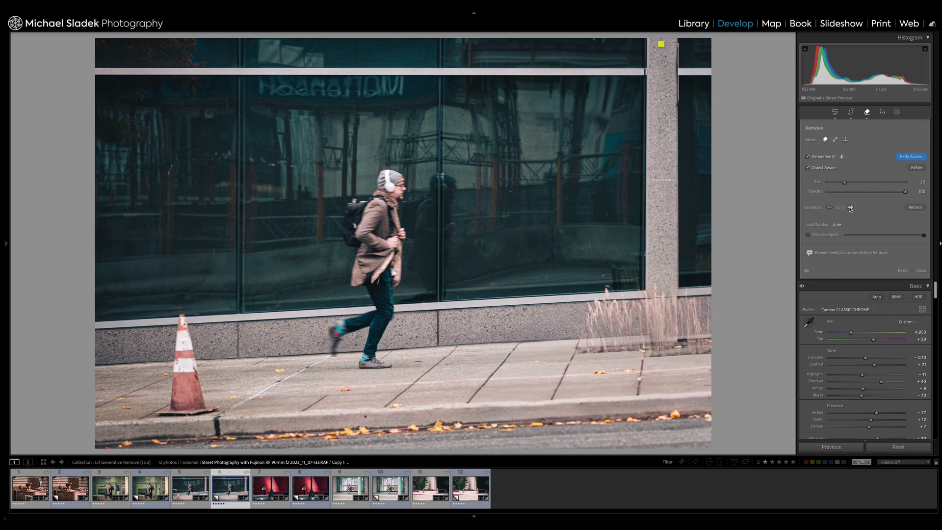
left_click(914, 208)
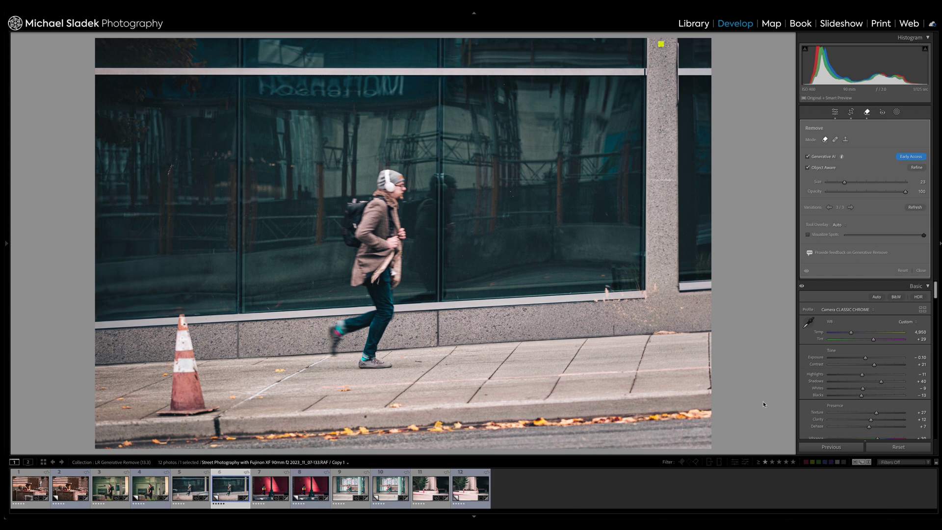
- Open the eighth photo, showing the woman walking past the red brick wall
left_click(311, 490)
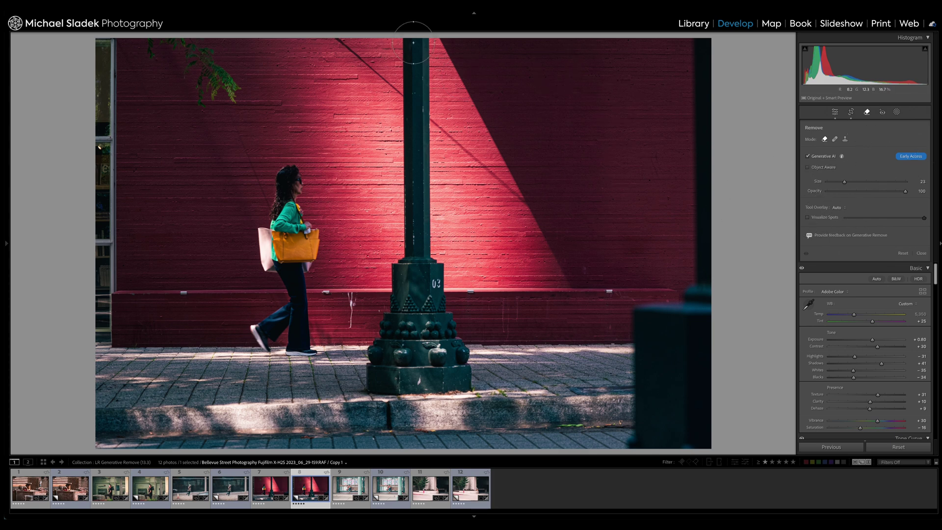
- Try to generatively remove the lamp post and its base with a loose brush mask, check another variation, then delete that removal
left_click_drag(414, 40, 413, 147)
mouse_move(409, 108)
left_mouse_down()
mouse_move(416, 235)
mouse_move(418, 135)
mouse_move(426, 255)
mouse_move(434, 286)
mouse_move(439, 272)
mouse_move(463, 387)
mouse_move(366, 381)
mouse_move(381, 364)
mouse_move(393, 239)
mouse_move(394, 366)
mouse_move(427, 384)
mouse_move(423, 42)
mouse_move(409, 136)
mouse_move(427, 344)
mouse_move(435, 366)
mouse_move(462, 383)
mouse_move(400, 375)
mouse_move(399, 344)
mouse_move(423, 285)
mouse_move(421, 40)
left_mouse_up()
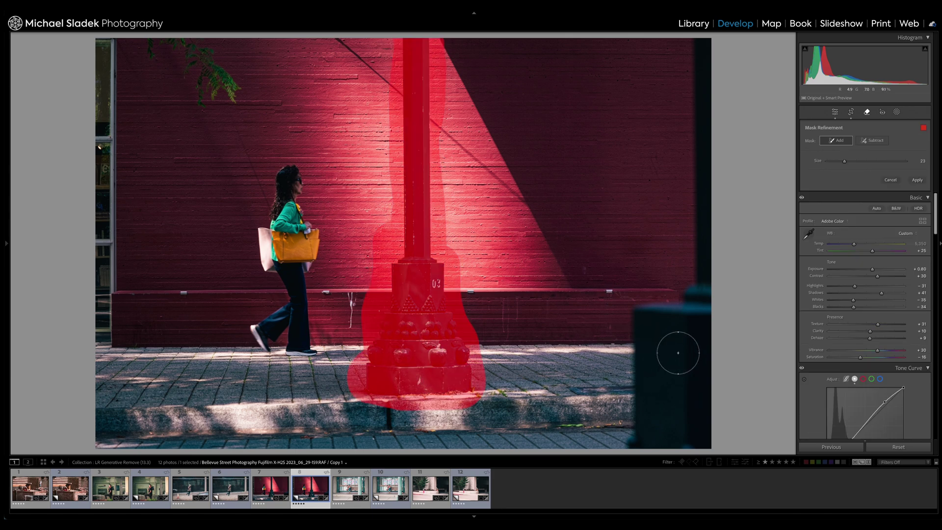
left_click(920, 183)
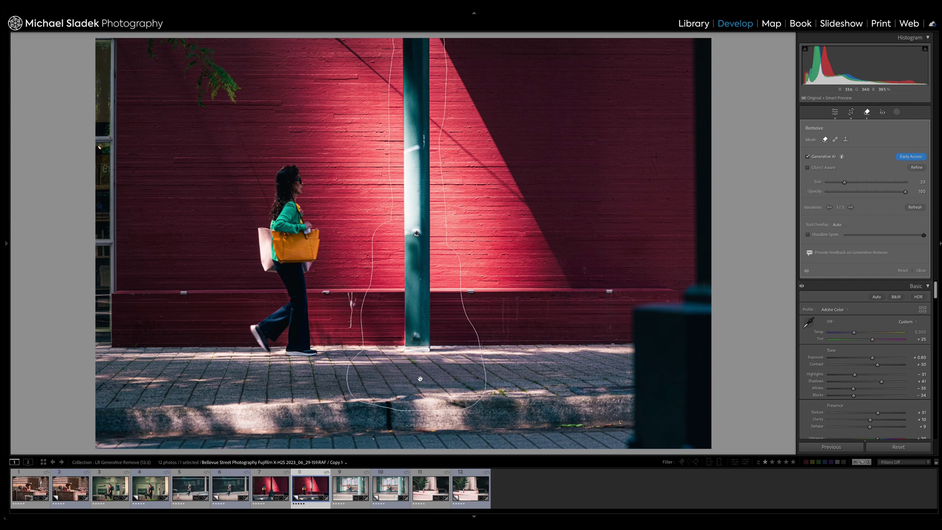
left_click(851, 207)
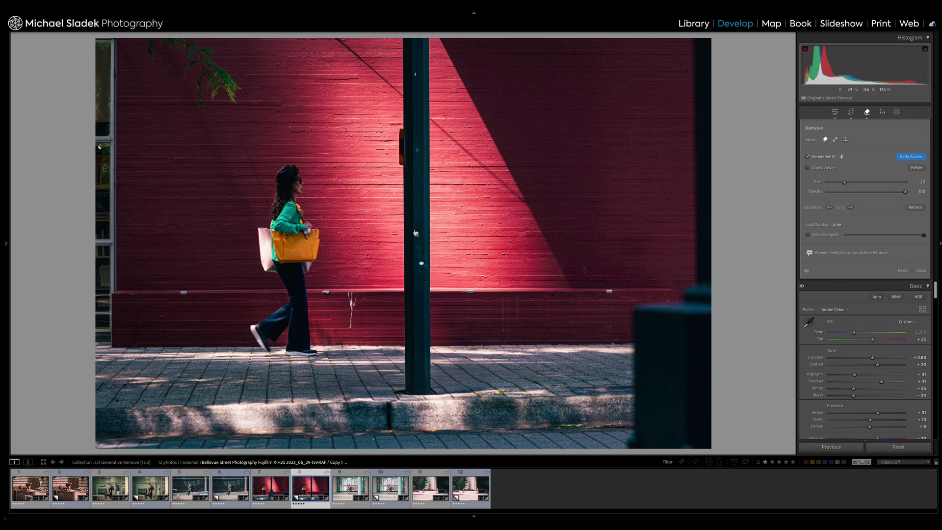
key("Delete")
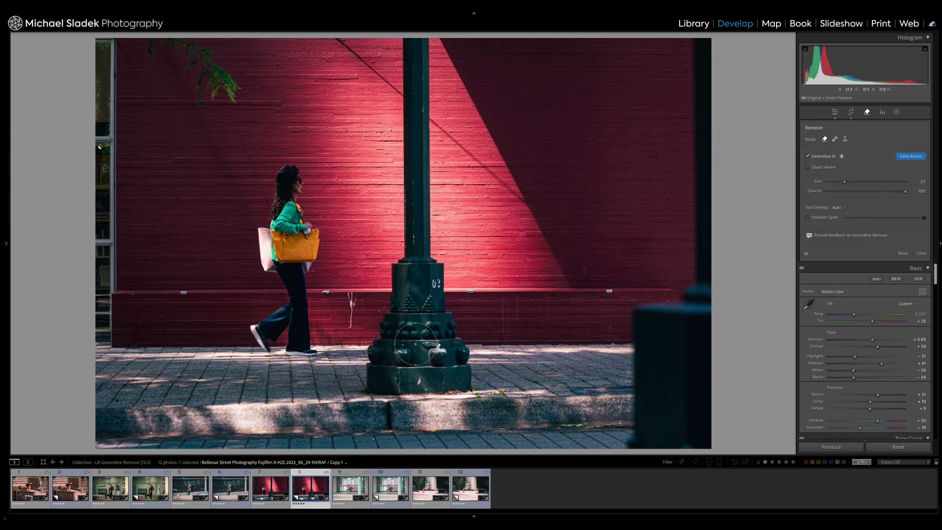
- Generatively remove the lamp post and its base using an Object Aware selection, and switch to the next variation
left_click(808, 168)
mouse_move(413, 39)
left_mouse_down()
mouse_move(412, 147)
mouse_move(439, 44)
mouse_move(418, 41)
left_mouse_up()
mouse_move(411, 147)
left_mouse_down()
mouse_move(395, 289)
mouse_move(422, 302)
mouse_move(441, 294)
mouse_move(444, 308)
left_mouse_up()
mouse_move(465, 380)
left_mouse_down()
mouse_move(463, 403)
mouse_move(383, 405)
mouse_move(353, 381)
mouse_move(387, 320)
mouse_move(397, 252)
mouse_move(412, 373)
mouse_move(423, 43)
left_mouse_up()
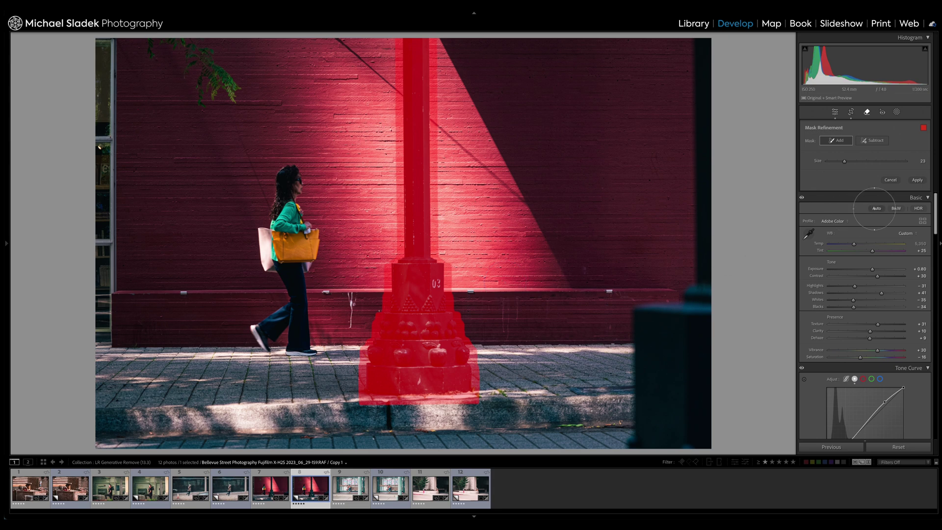
left_click(917, 181)
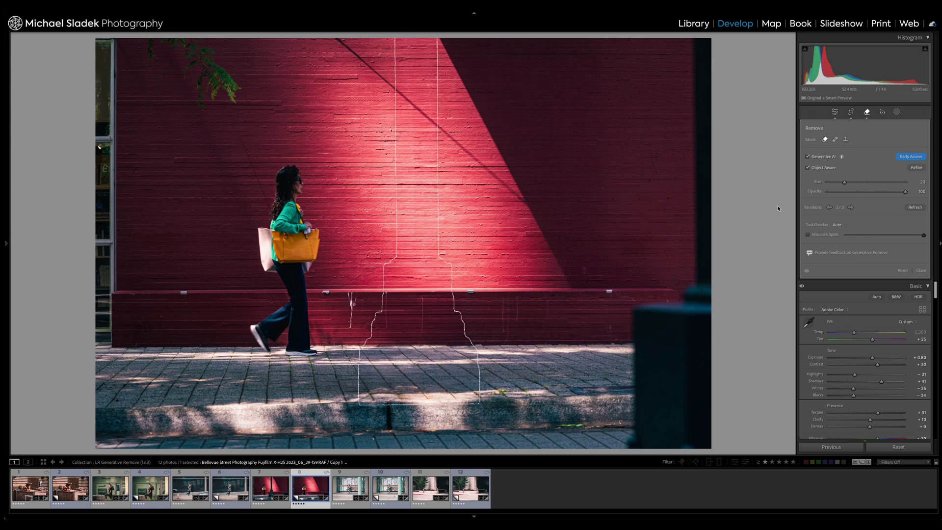
left_click(850, 207)
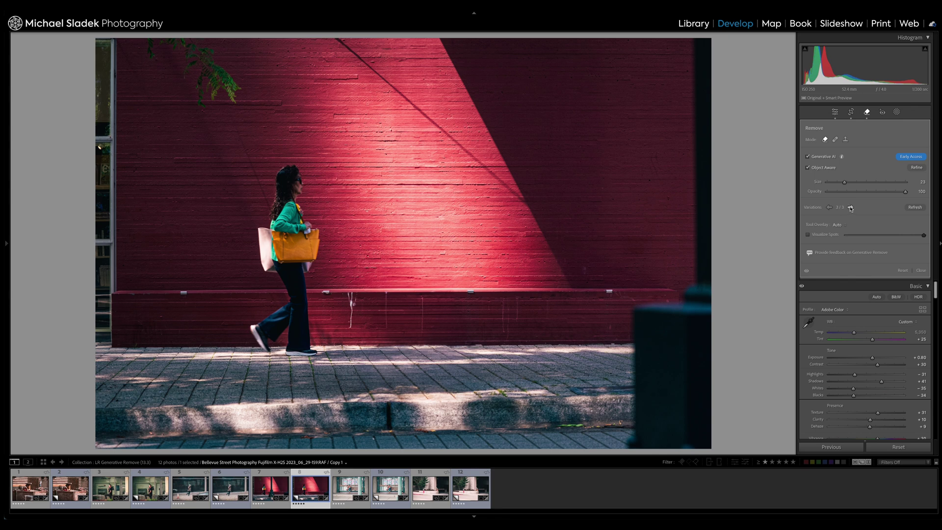